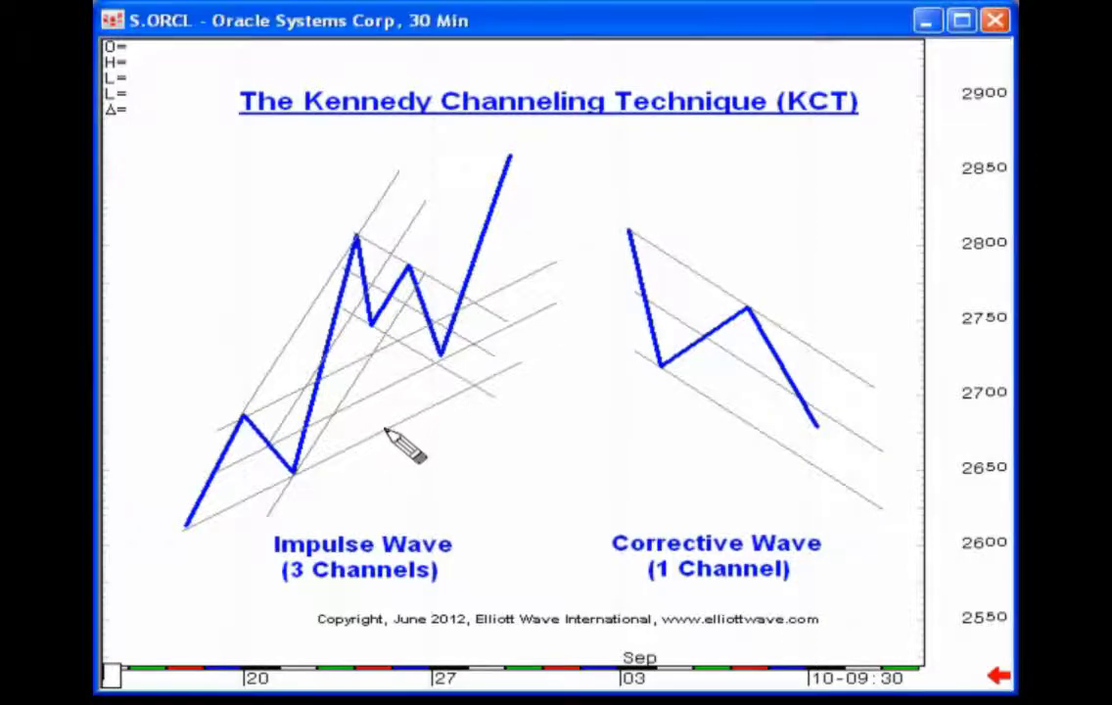
# Step: Remove the three existing impulse-wave trend channels
pyautogui.rightClick(386, 432)
pyautogui.click(409, 415)
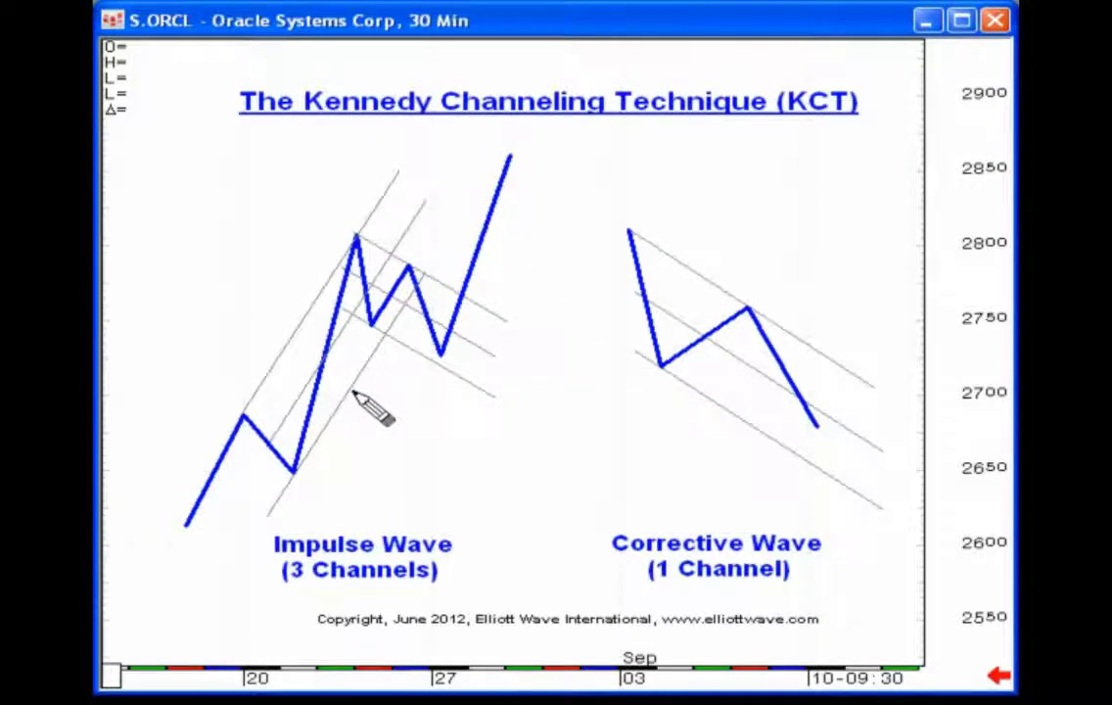
pyautogui.rightClick(363, 393)
pyautogui.click(372, 380)
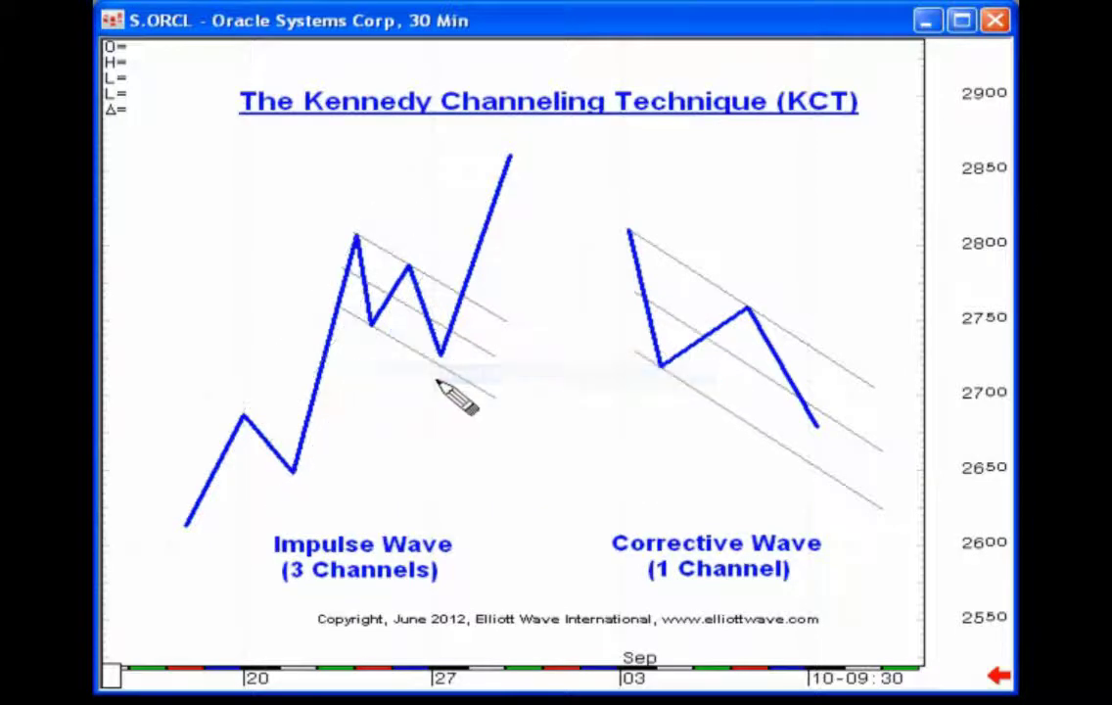
pyautogui.rightClick(466, 387)
pyautogui.click(440, 370)
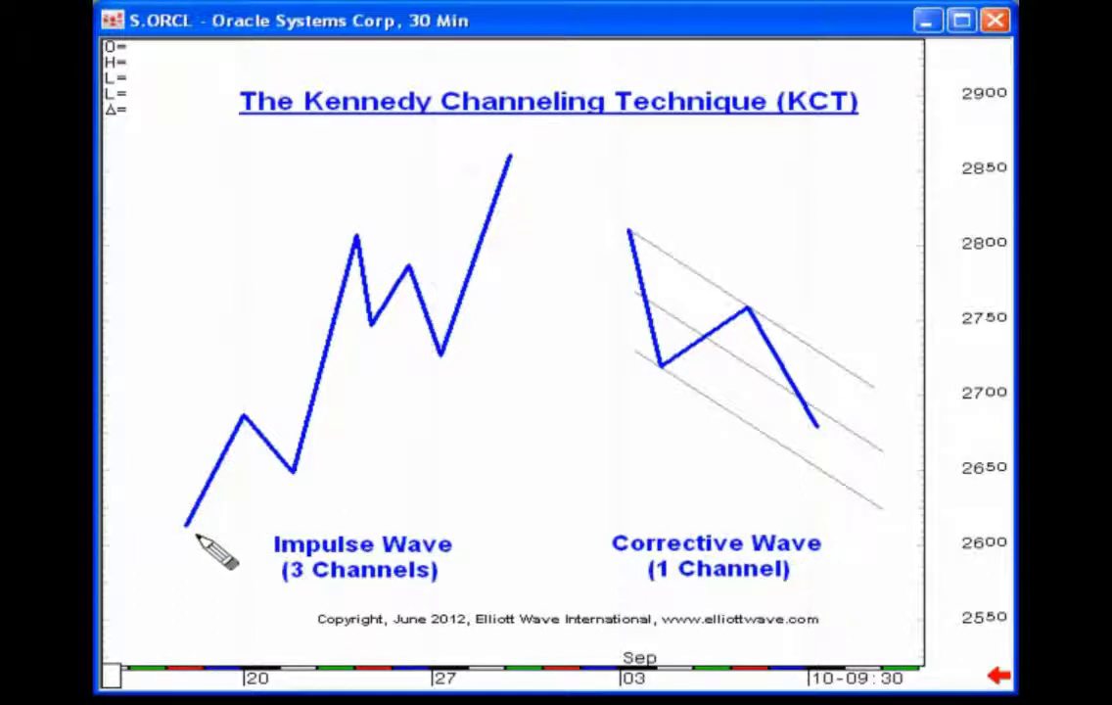
# Step: Draw a channel from the impulse start through the wave 2 low and wave 1 peak, marking the wave 3 breakout
pyautogui.moveTo(186, 524)
pyautogui.mouseDown()
pyautogui.moveTo(292, 483)
pyautogui.moveTo(186, 528)
pyautogui.moveTo(249, 422)
pyautogui.moveTo(283, 486)
pyautogui.moveTo(294, 474)
pyautogui.moveTo(297, 490)
pyautogui.moveTo(245, 417)
pyautogui.mouseUp()
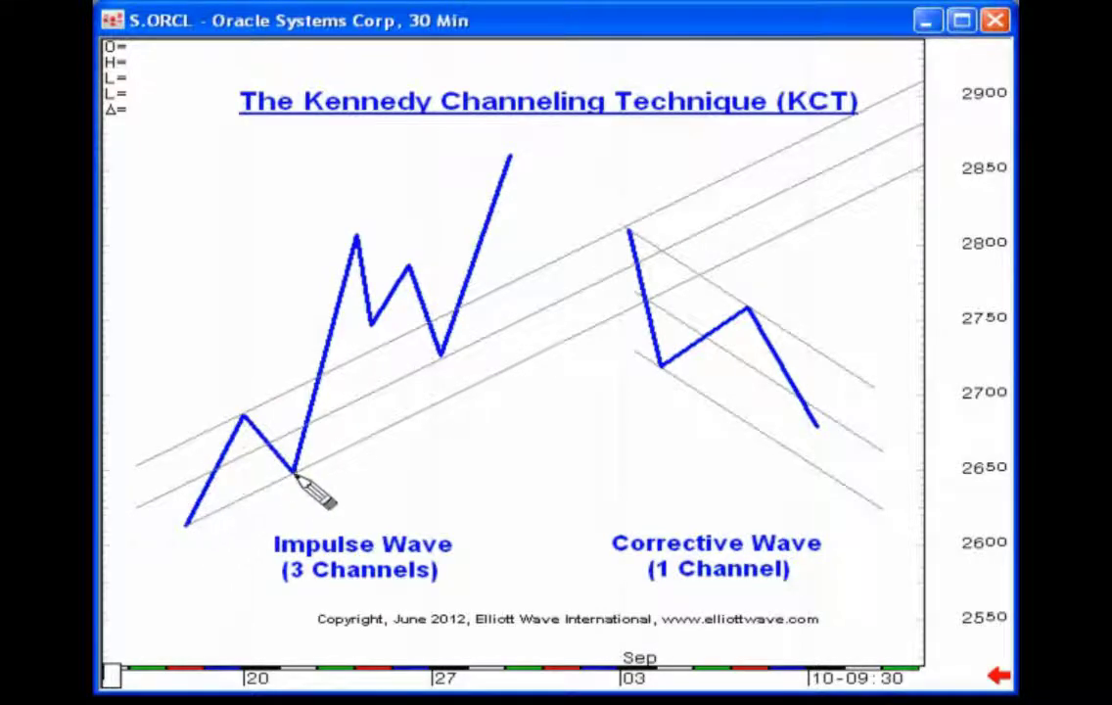
pyautogui.click(323, 391)
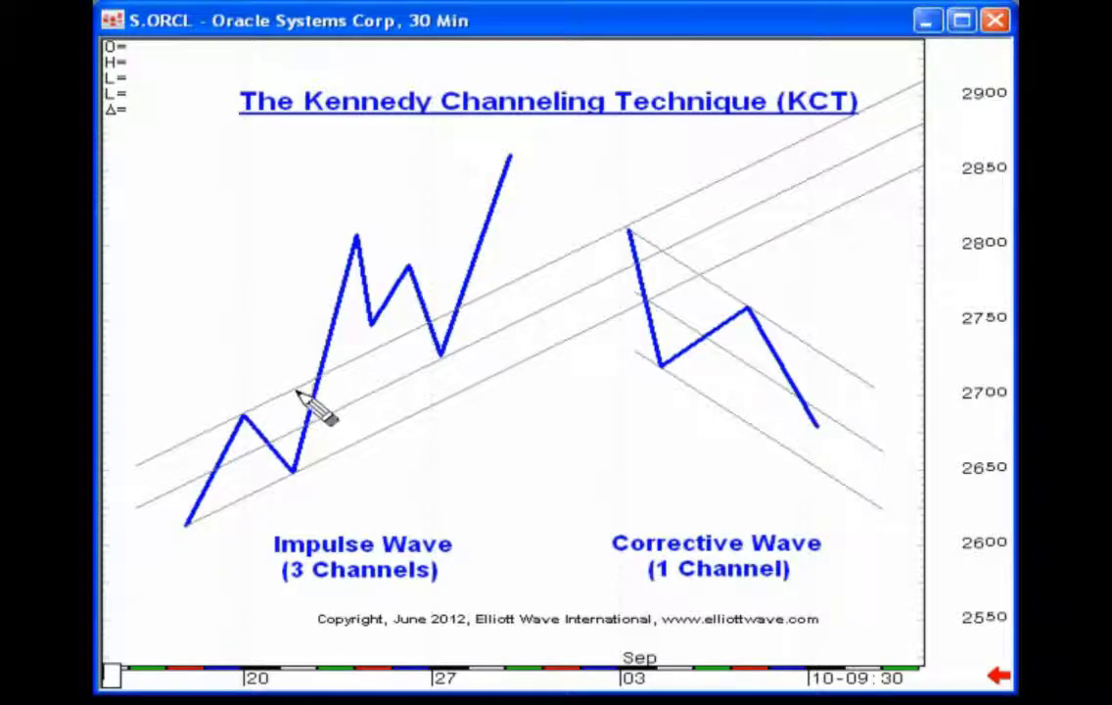
pyautogui.moveTo(293, 390); pyautogui.dragTo(358, 362)
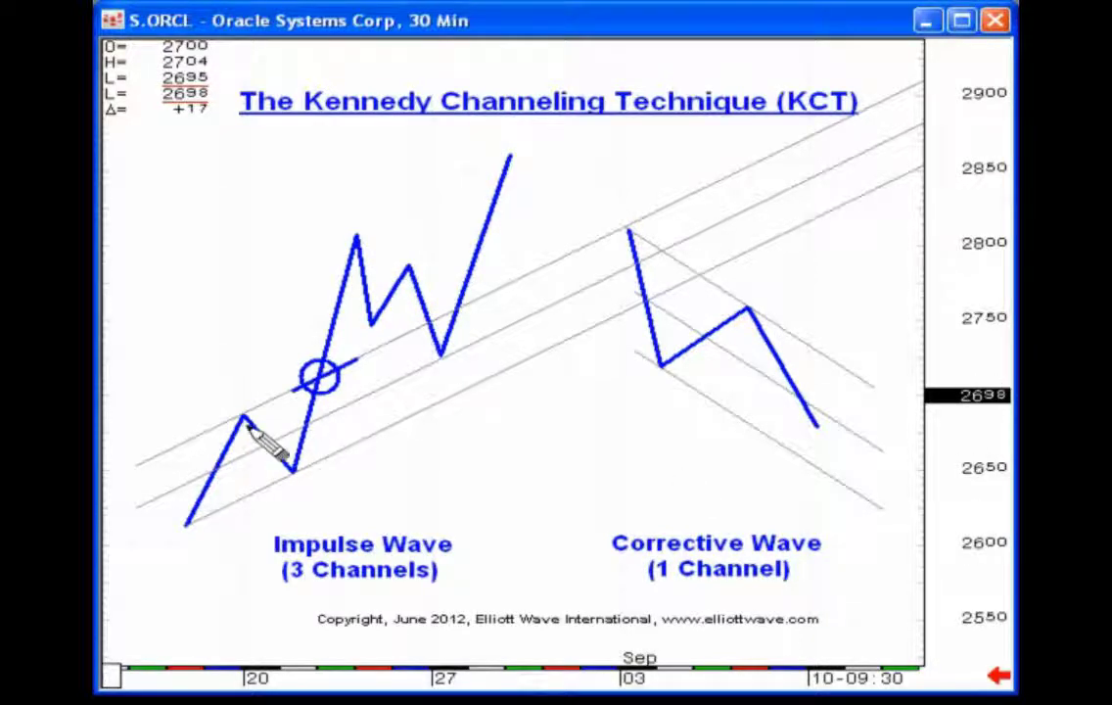
# Step: Draw a channel from the wave 1 peak to the wave 3 peak, parallel through the wave 2 low, with a blue breakout stroke
pyautogui.moveTo(244, 415)
pyautogui.mouseDown()
pyautogui.moveTo(288, 367)
pyautogui.moveTo(360, 239)
pyautogui.mouseUp()
pyautogui.click(294, 473)
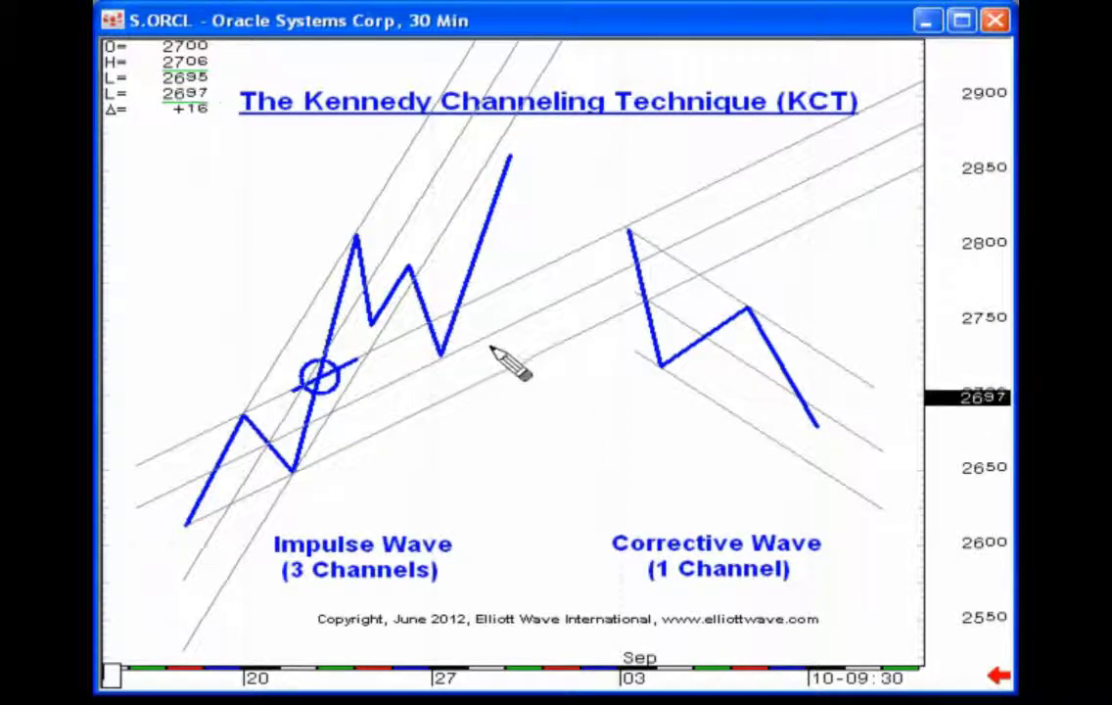
pyautogui.moveTo(390, 323); pyautogui.dragTo(441, 242)
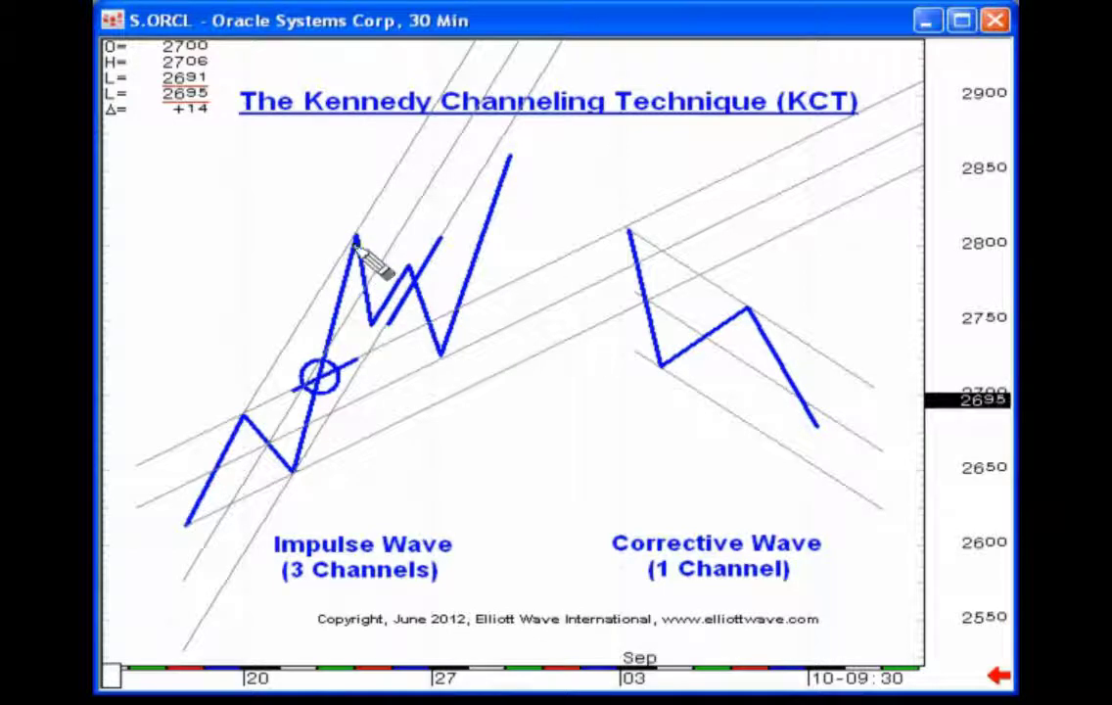
# Step: Add a down-sloping trendline from the impulse peak and a blue X marking the wave 4 low breakout
pyautogui.moveTo(356, 237)
pyautogui.mouseDown()
pyautogui.moveTo(408, 292)
pyautogui.moveTo(424, 277)
pyautogui.moveTo(377, 333)
pyautogui.mouseUp()
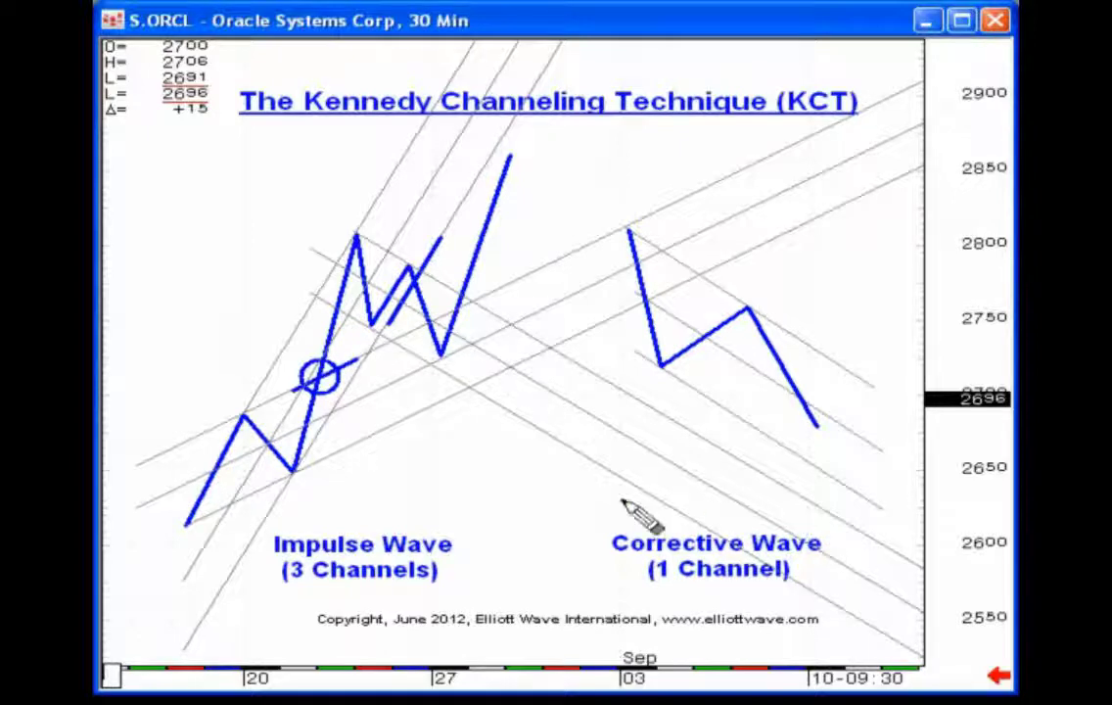
pyautogui.moveTo(405, 376); pyautogui.dragTo(499, 332)
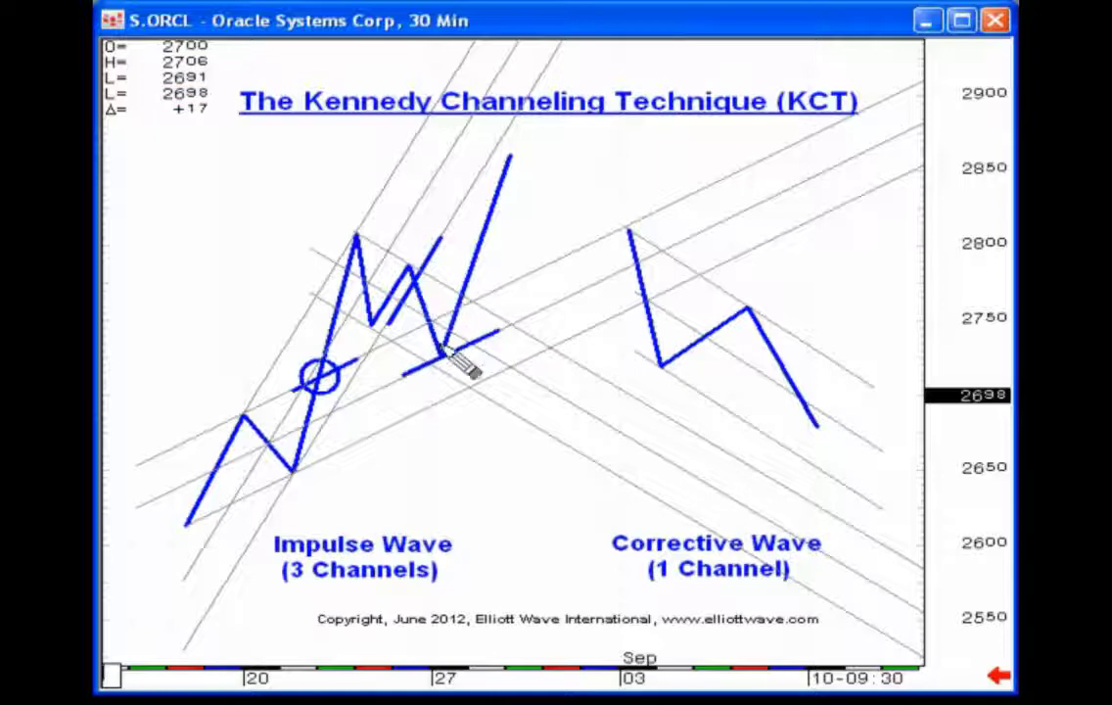
pyautogui.moveTo(448, 291); pyautogui.dragTo(487, 309)
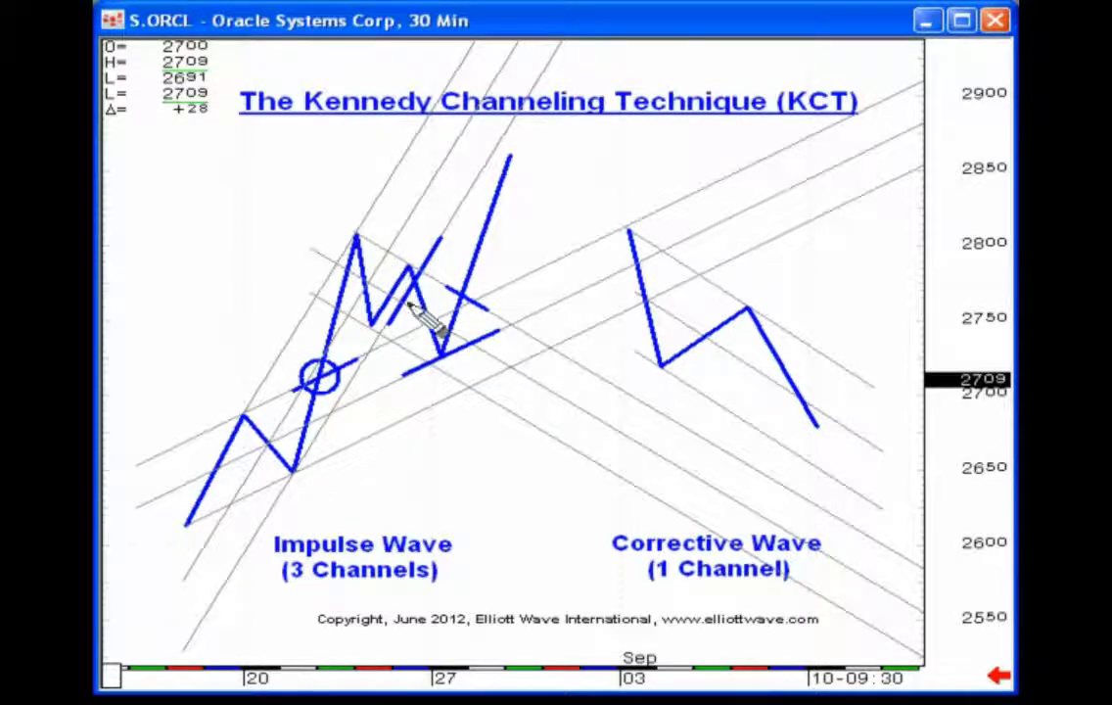
pyautogui.moveTo(394, 279); pyautogui.dragTo(437, 359)
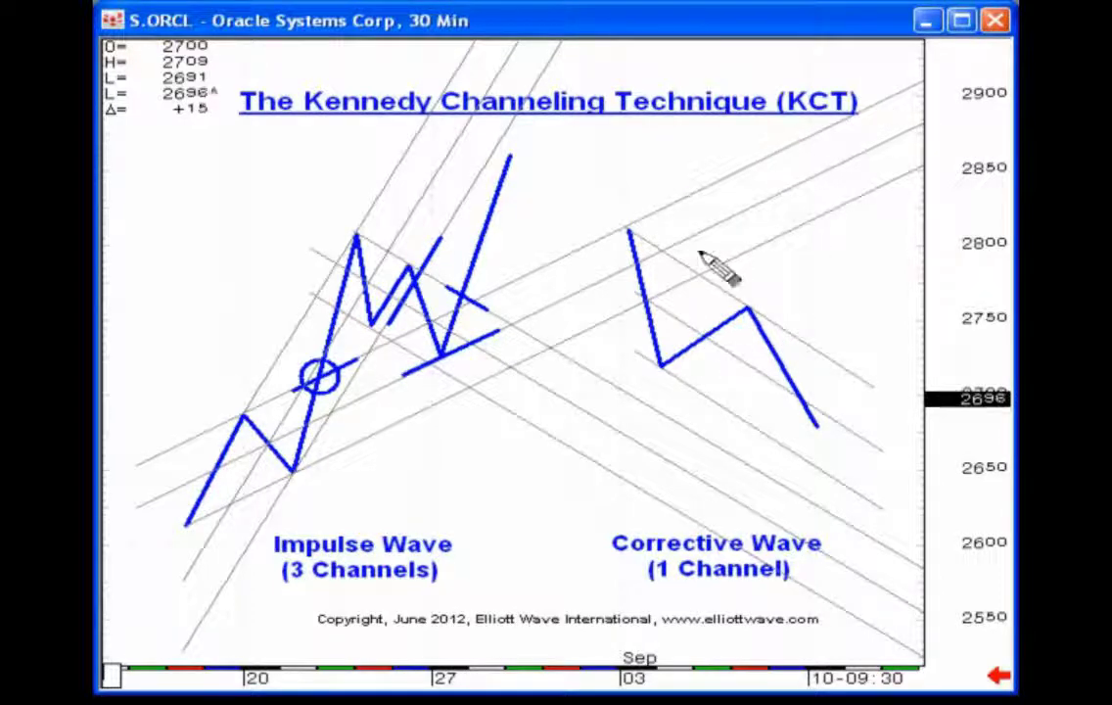
# Step: Drag the KCT diagram window off to the left to uncover the S.ORCL 30 Min chart
pyautogui.moveTo(764, 31); pyautogui.dragTo(5, 137)
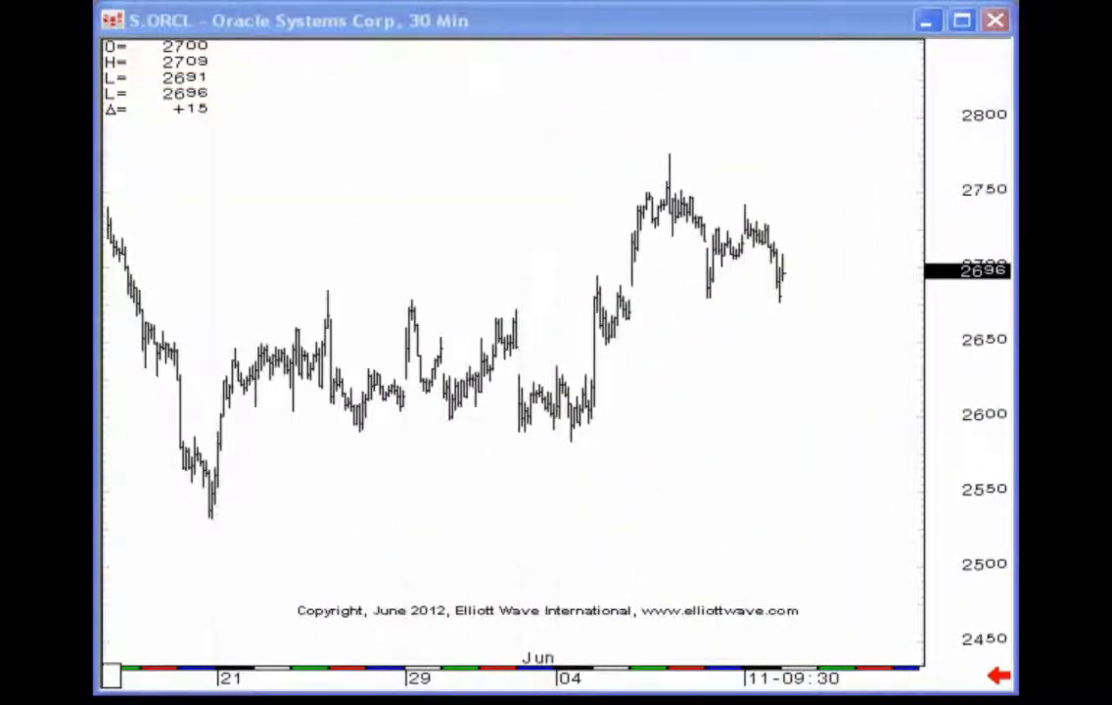
# Step: Activate the Oracle chart and draw a rising trend channel from the late-May low toward the next high
pyautogui.click(430, 57)
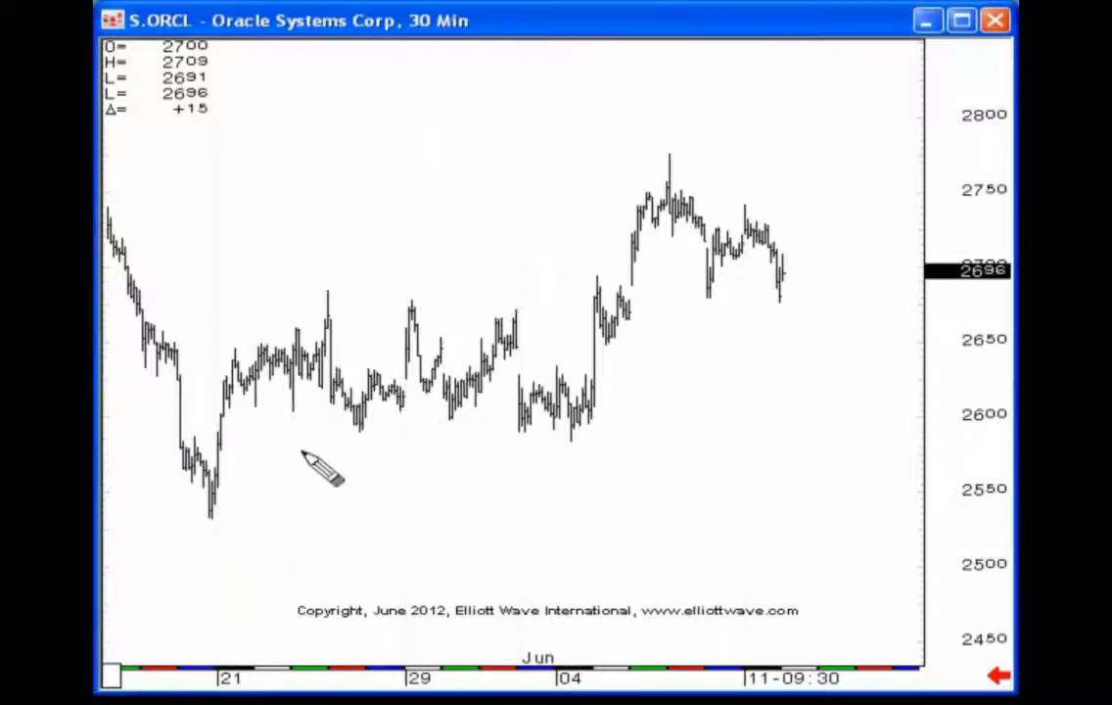
pyautogui.moveTo(215, 520)
pyautogui.mouseDown()
pyautogui.moveTo(241, 532)
pyautogui.moveTo(184, 522)
pyautogui.moveTo(216, 500)
pyautogui.moveTo(228, 523)
pyautogui.moveTo(211, 518)
pyautogui.moveTo(342, 526)
pyautogui.moveTo(551, 482)
pyautogui.moveTo(572, 433)
pyautogui.moveTo(522, 439)
pyautogui.moveTo(516, 430)
pyautogui.moveTo(573, 445)
pyautogui.moveTo(575, 431)
pyautogui.moveTo(581, 451)
pyautogui.moveTo(574, 431)
pyautogui.mouseUp()
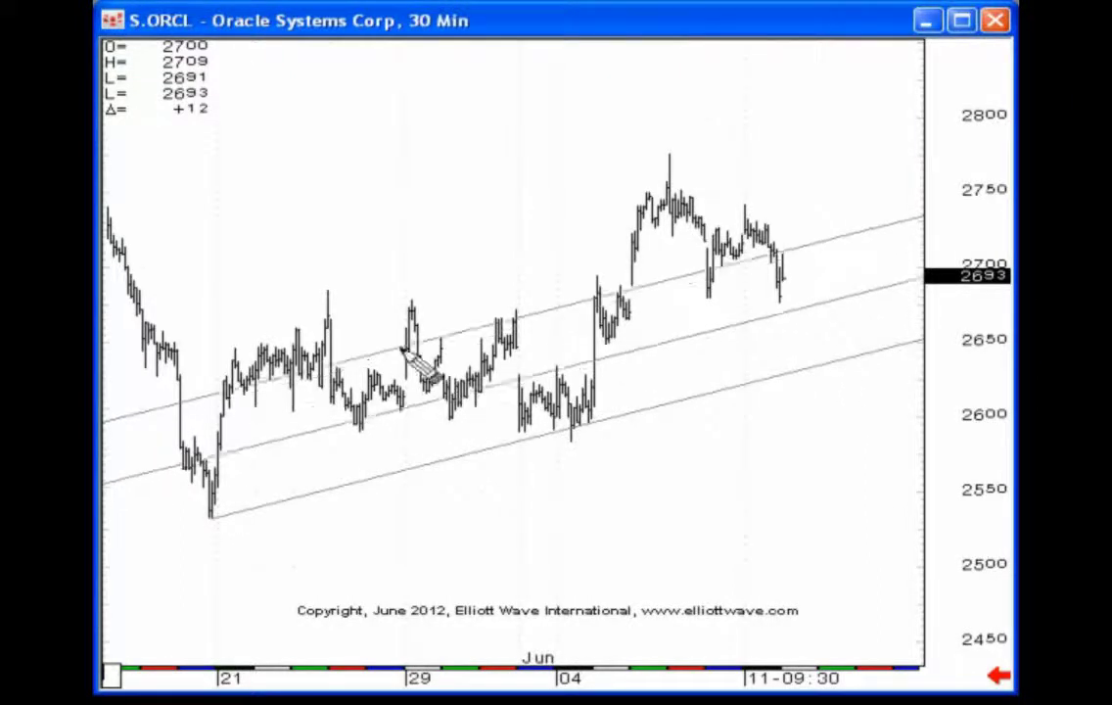
# Step: Fix the channel's upper line at the May high and trace the lower, upper and 2775-high lines in blue
pyautogui.click(329, 291)
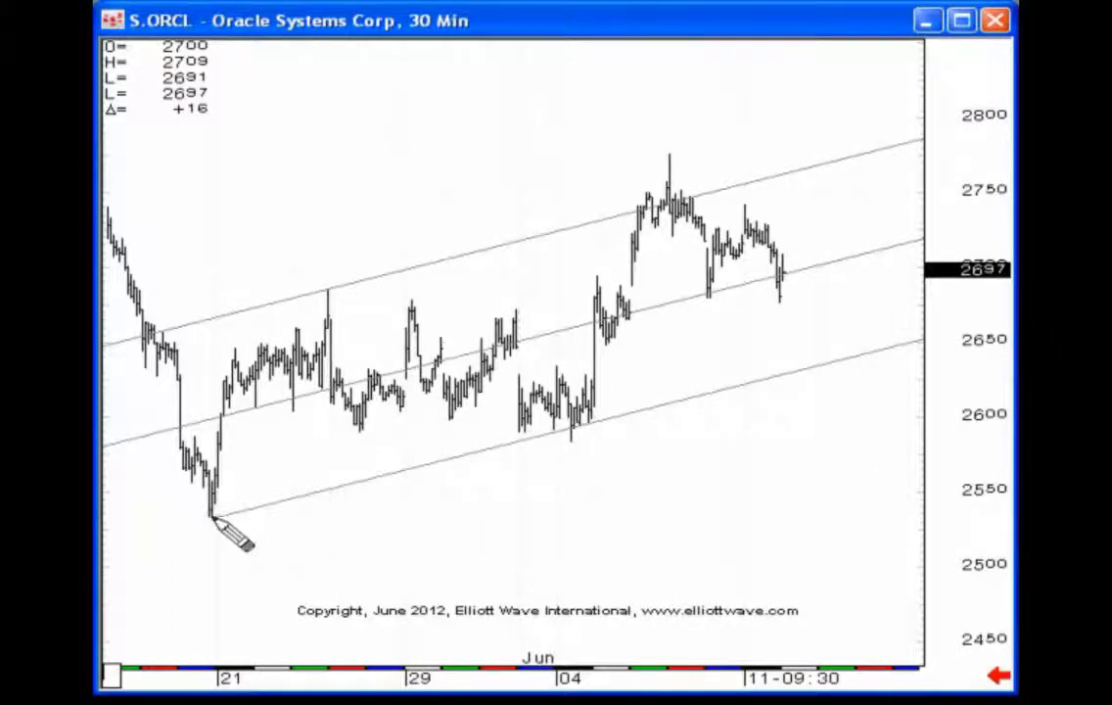
pyautogui.moveTo(213, 520)
pyautogui.mouseDown()
pyautogui.moveTo(693, 437)
pyautogui.moveTo(918, 368)
pyautogui.moveTo(901, 347)
pyautogui.mouseUp()
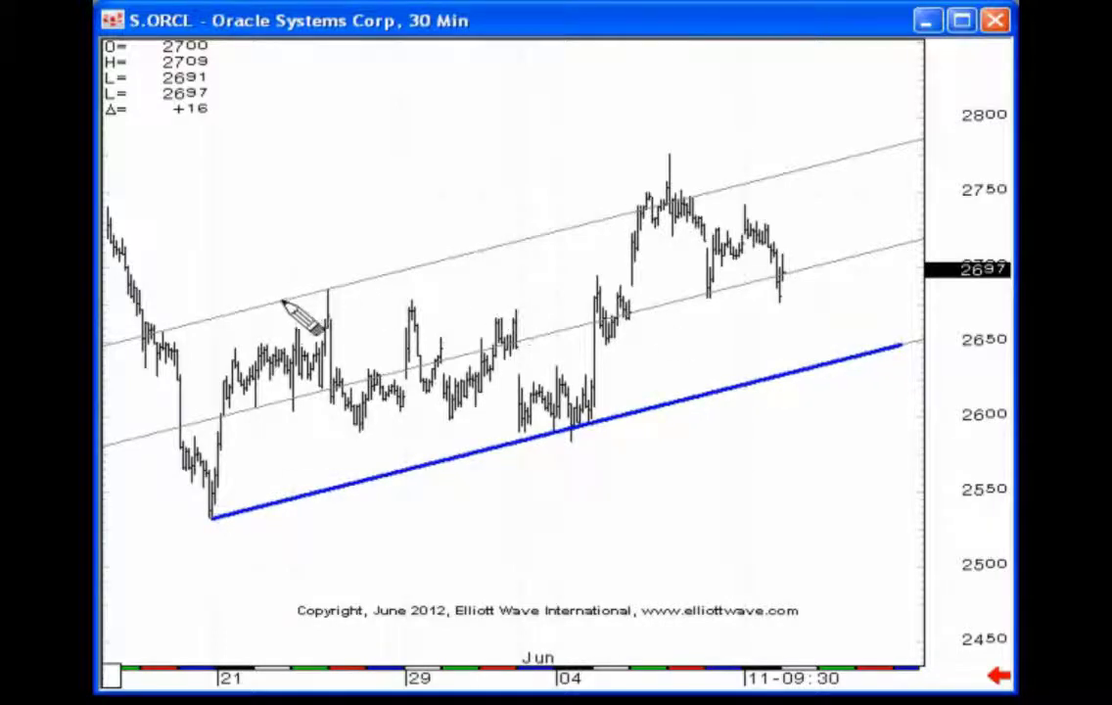
pyautogui.moveTo(282, 303)
pyautogui.mouseDown()
pyautogui.moveTo(762, 214)
pyautogui.moveTo(886, 148)
pyautogui.mouseUp()
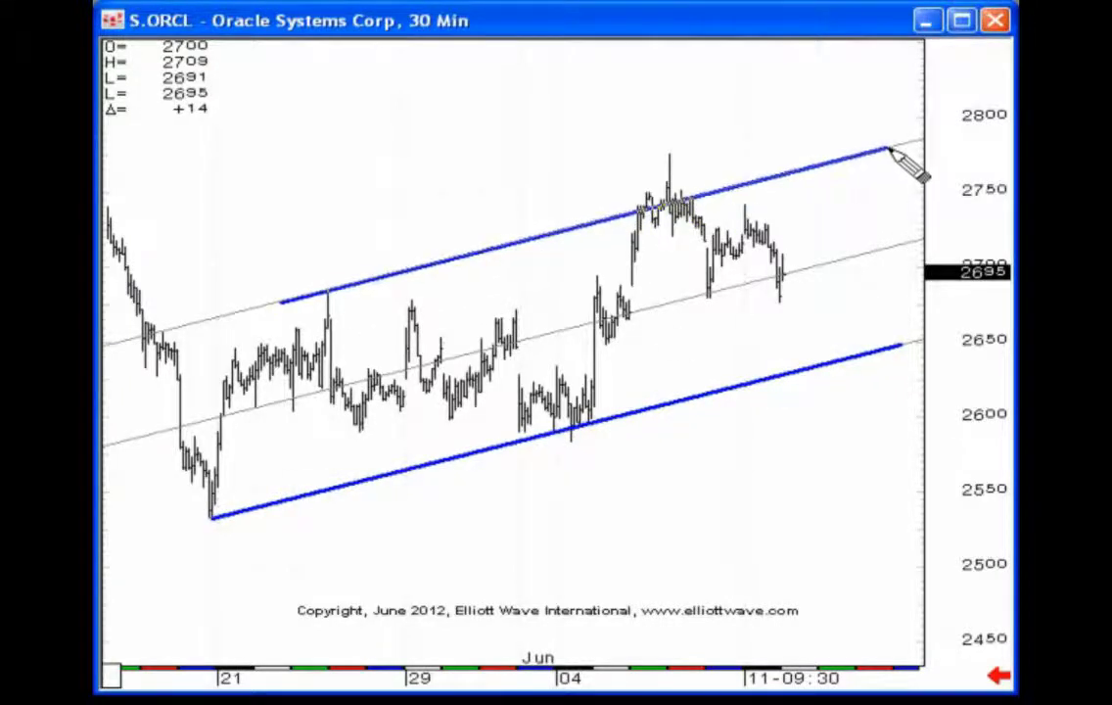
pyautogui.moveTo(590, 271)
pyautogui.mouseDown()
pyautogui.moveTo(673, 180)
pyautogui.moveTo(671, 154)
pyautogui.moveTo(817, 231)
pyautogui.mouseUp()
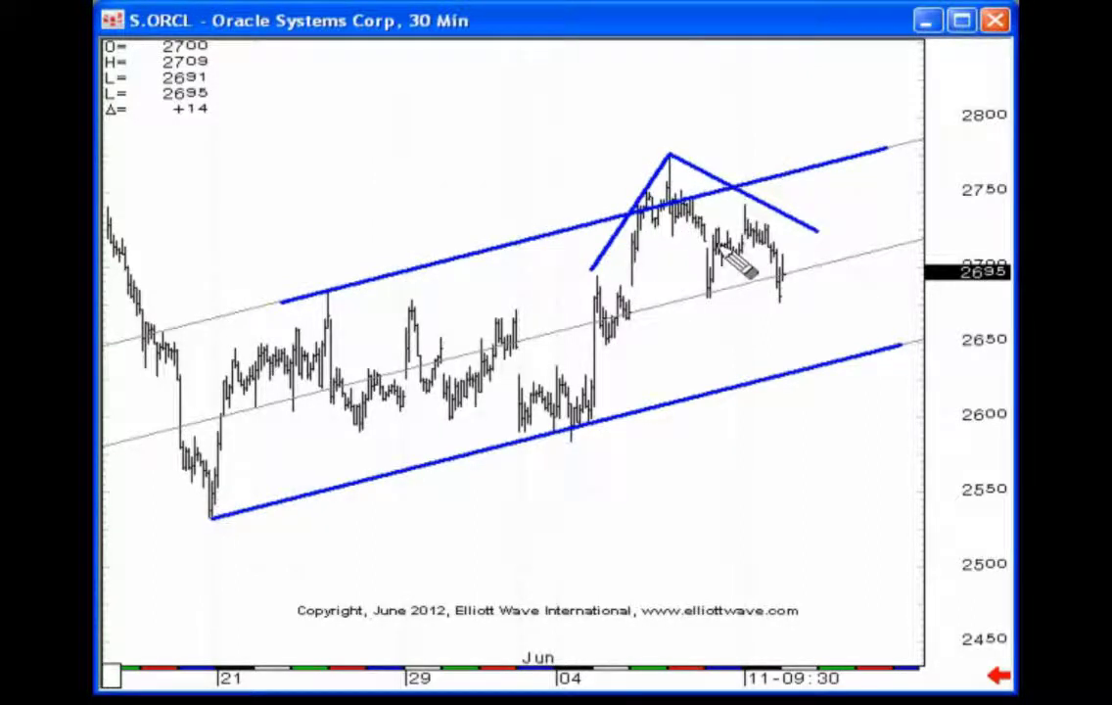
# Step: Delete the stray down-sloping trend line and the short steep blue line
pyautogui.rightClick(676, 163)
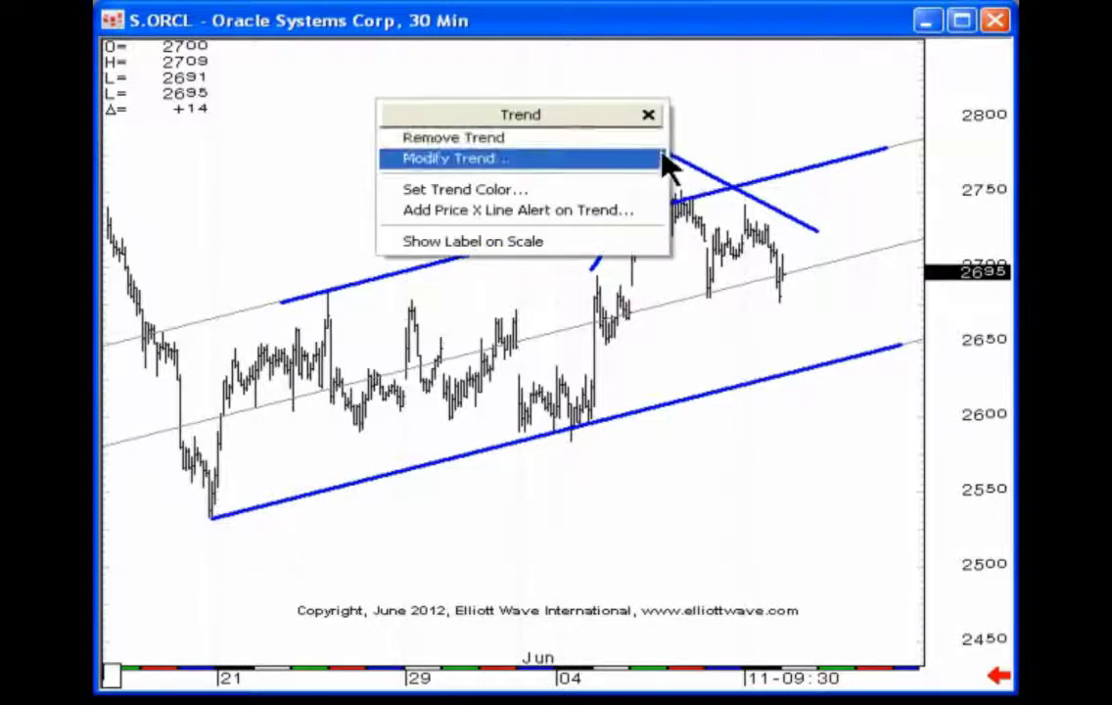
pyautogui.click(653, 138)
pyautogui.rightClick(669, 161)
pyautogui.click(651, 145)
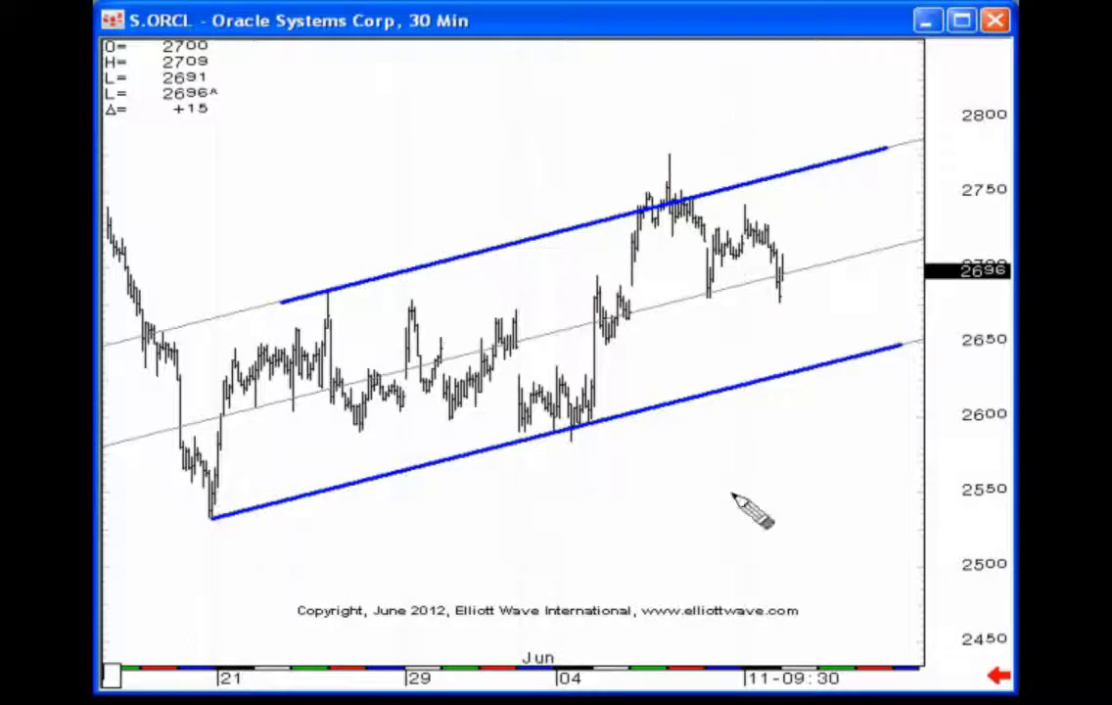
# Step: Draw a falling channel from the late-May high across the bars and begin an 'A' text label
pyautogui.moveTo(212, 516); pyautogui.dragTo(316, 321)
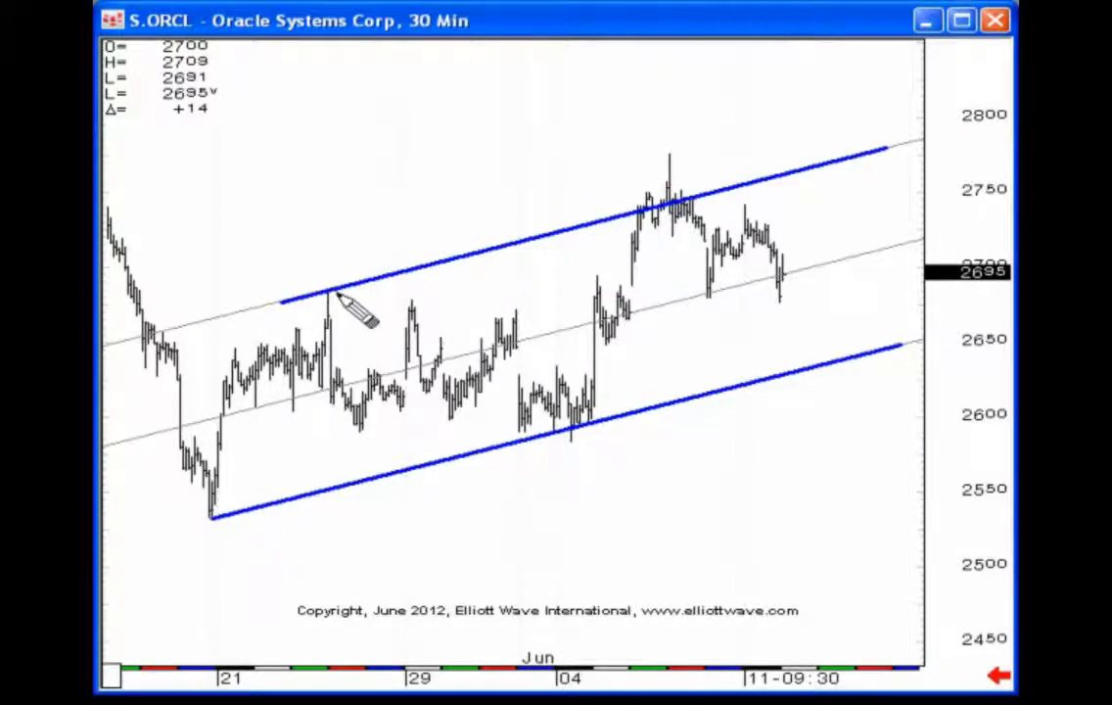
pyautogui.click(326, 288)
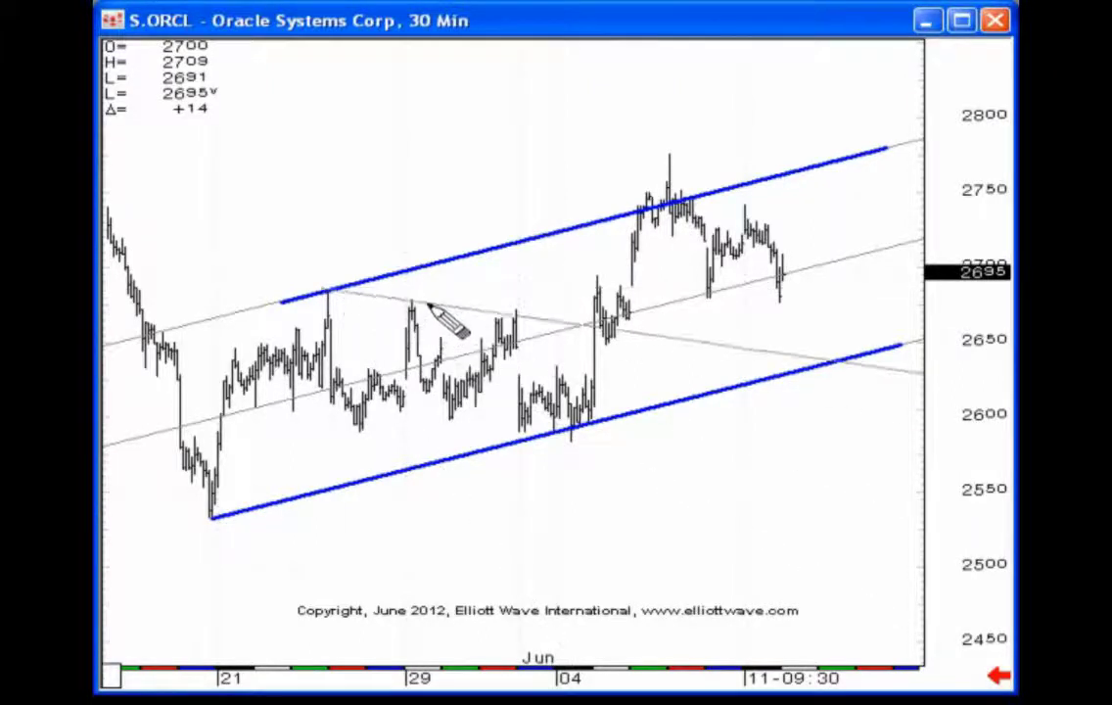
pyautogui.click(519, 318)
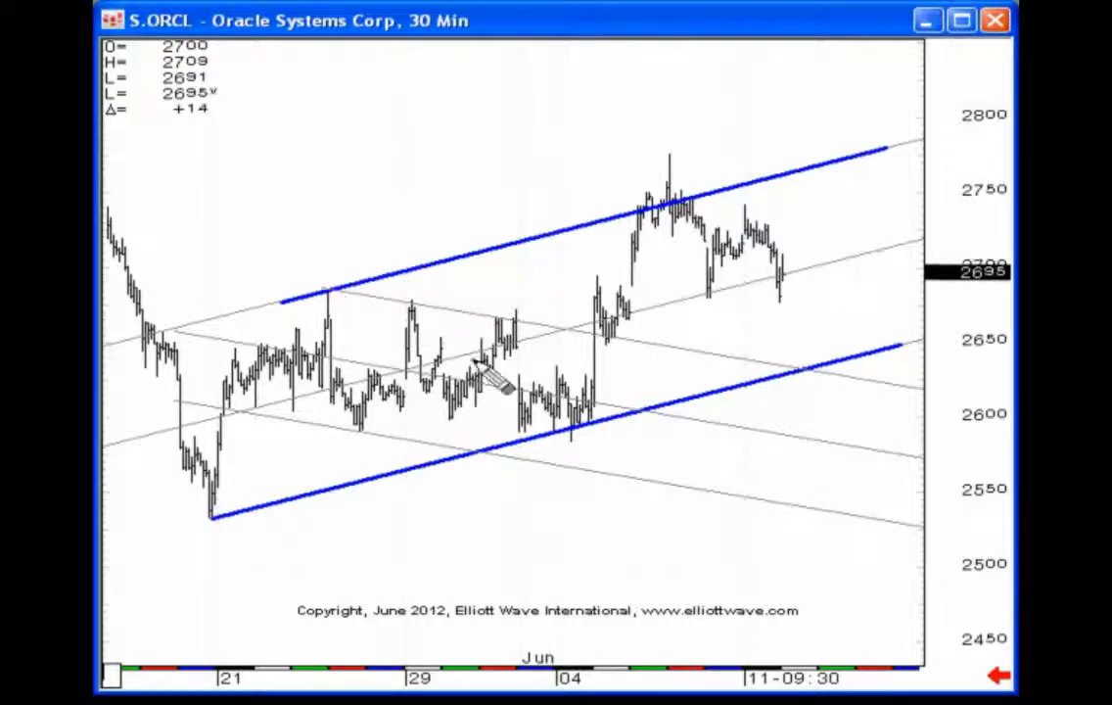
pyautogui.click(597, 561)
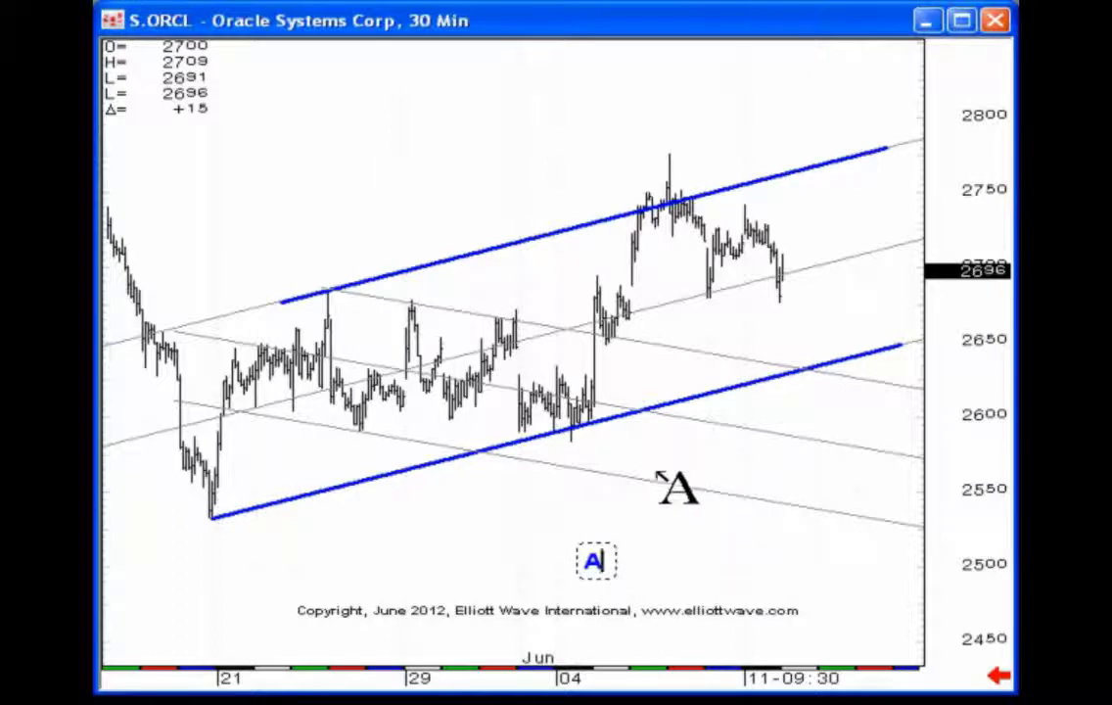
# Step: Place wave labels A at the first high, B at the channel low, and C at the June peak
pyautogui.press('Return')
pyautogui.click(331, 275)
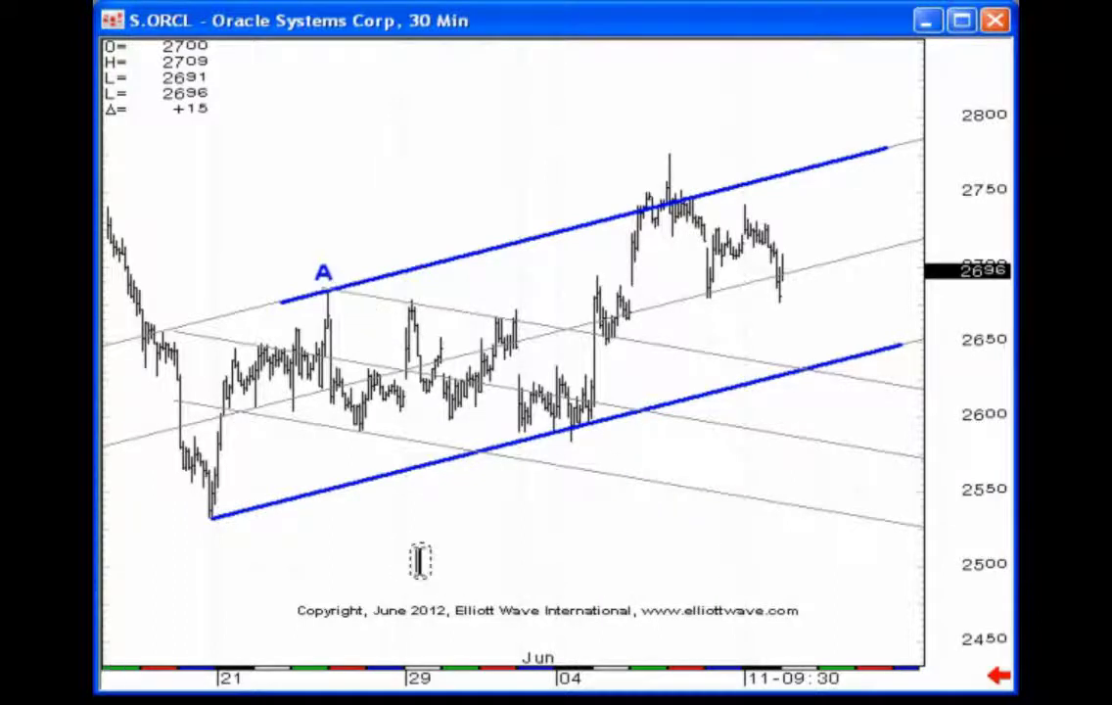
pyautogui.click(419, 561)
pyautogui.write('B')
pyautogui.press('Return')
pyautogui.click(576, 458)
pyautogui.click(582, 631)
pyautogui.write('C')
pyautogui.press('Return')
pyautogui.click(673, 141)
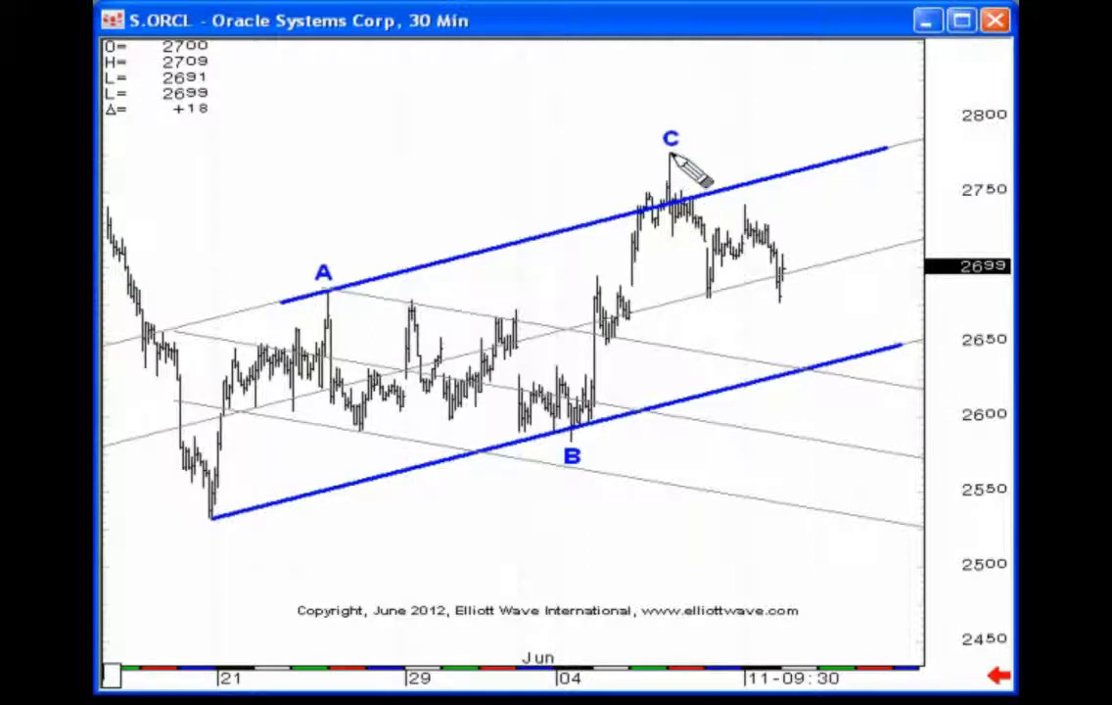
# Step: Project a falling channel from the C peak with thick blue lower-line marks, then delete the old A channel
pyautogui.moveTo(672, 182)
pyautogui.mouseDown()
pyautogui.moveTo(818, 587)
pyautogui.moveTo(743, 217)
pyautogui.moveTo(761, 209)
pyautogui.moveTo(745, 212)
pyautogui.moveTo(713, 306)
pyautogui.moveTo(711, 296)
pyautogui.mouseUp()
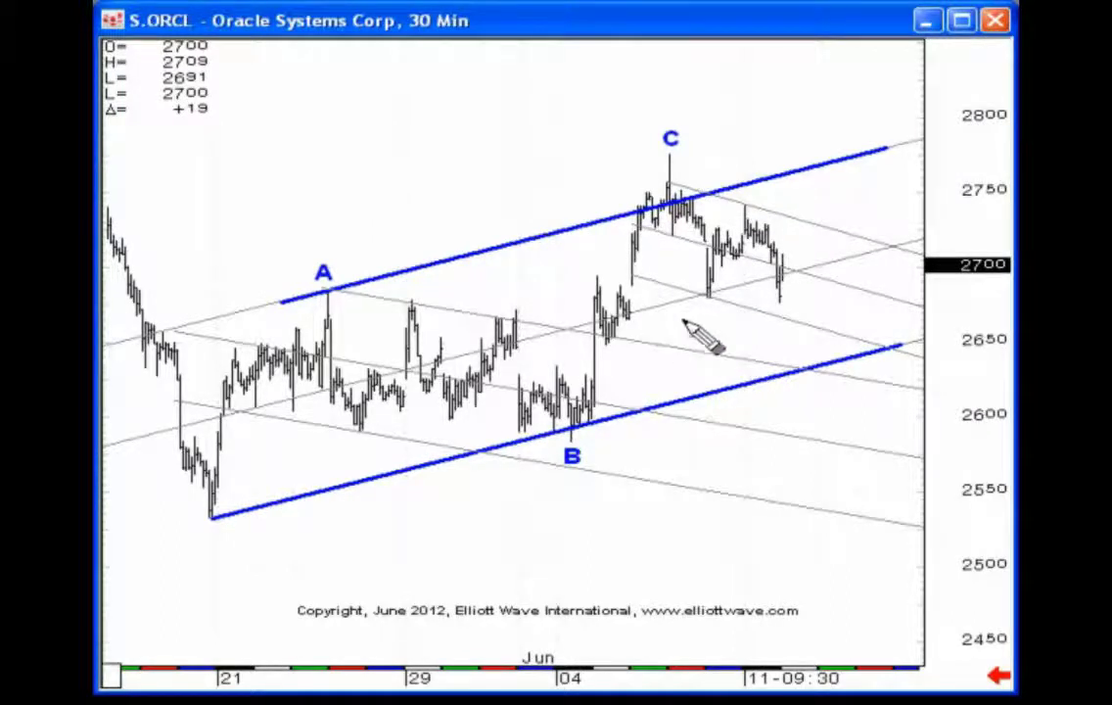
pyautogui.moveTo(739, 306); pyautogui.dragTo(868, 342)
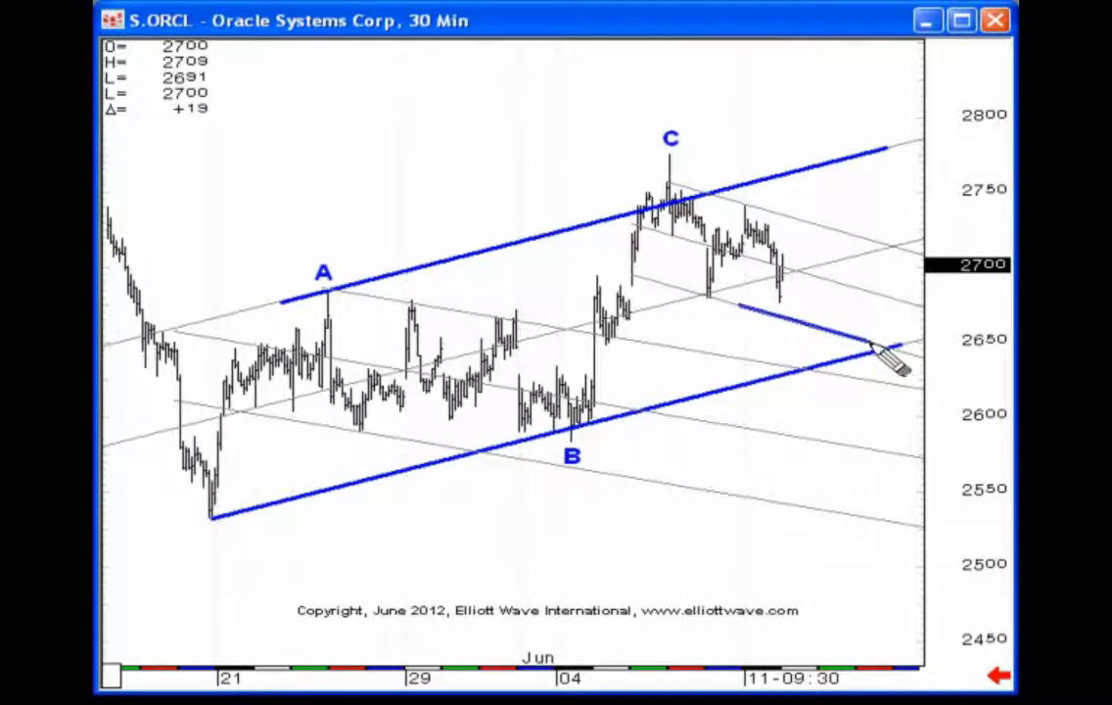
pyautogui.moveTo(796, 281)
pyautogui.mouseDown()
pyautogui.moveTo(797, 341)
pyautogui.moveTo(826, 389)
pyautogui.mouseUp()
pyautogui.rightClick(844, 377)
pyautogui.click(839, 364)
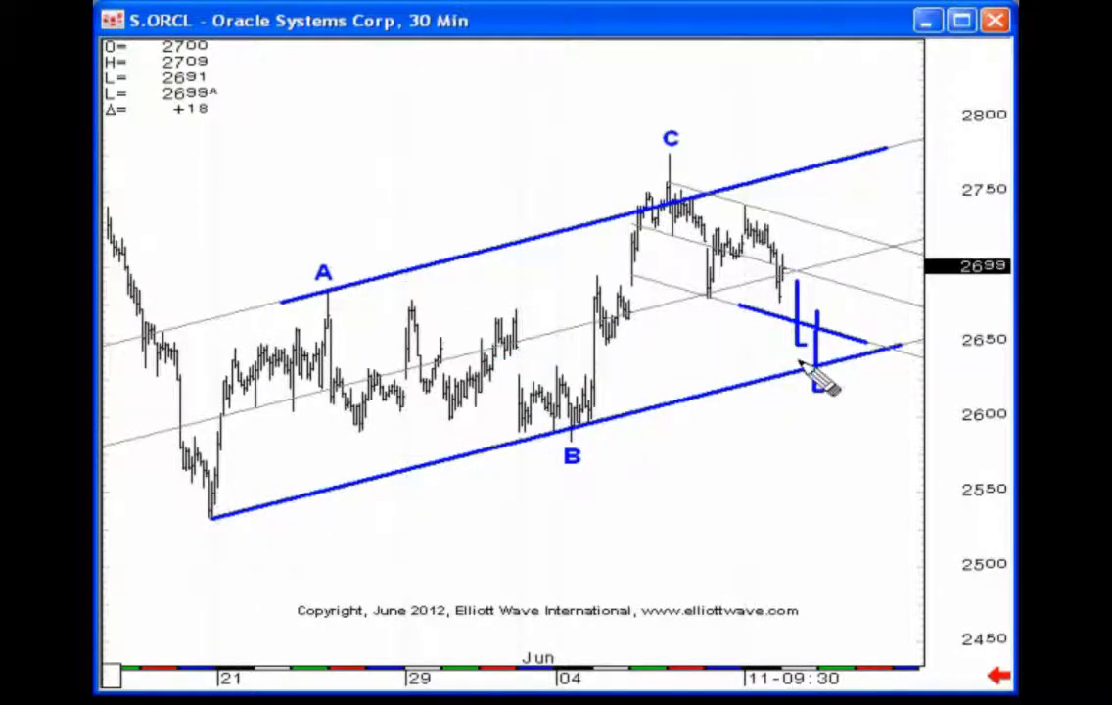